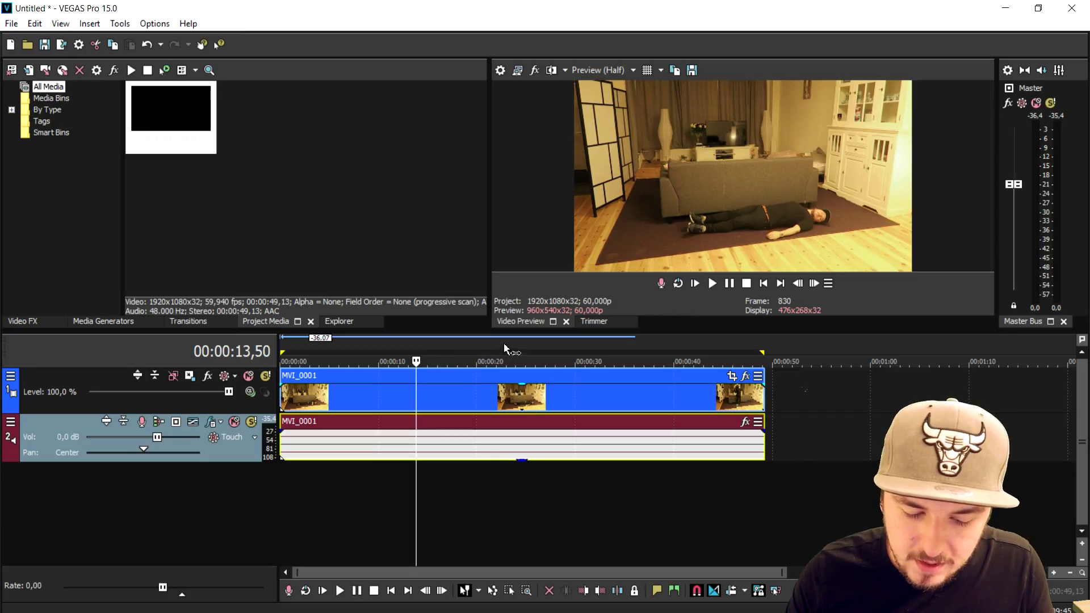
# Step: Jump the playhead to about 22 seconds into the MVI_0001 footage
pyautogui.click(503, 343)
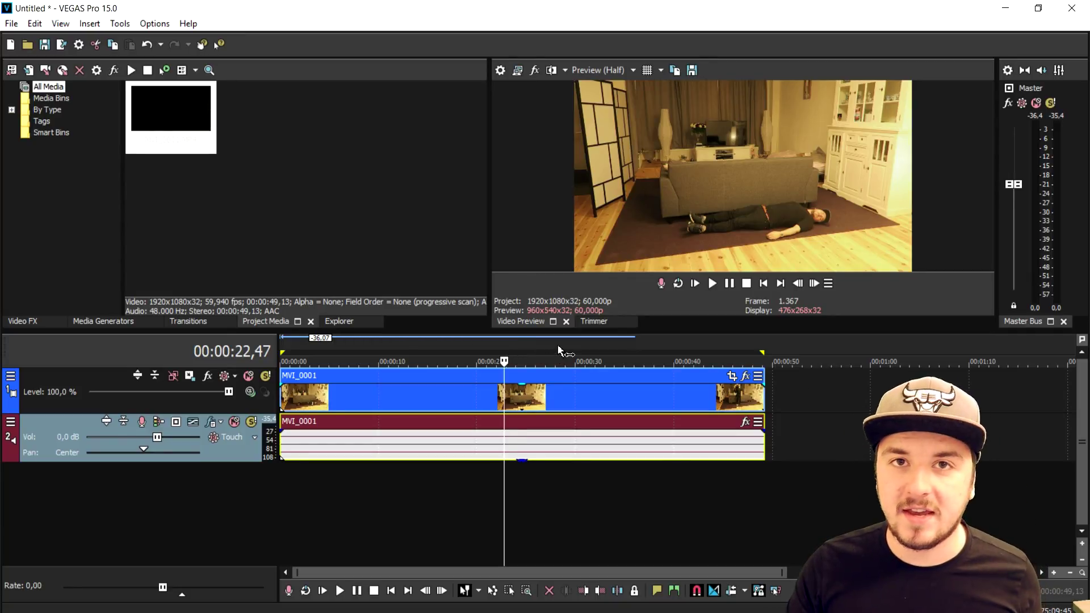
# Step: Scrub MVI_0001 between 15 and 36 seconds, settling on the lying-down frame near 00:00:23
pyautogui.click(434, 340)
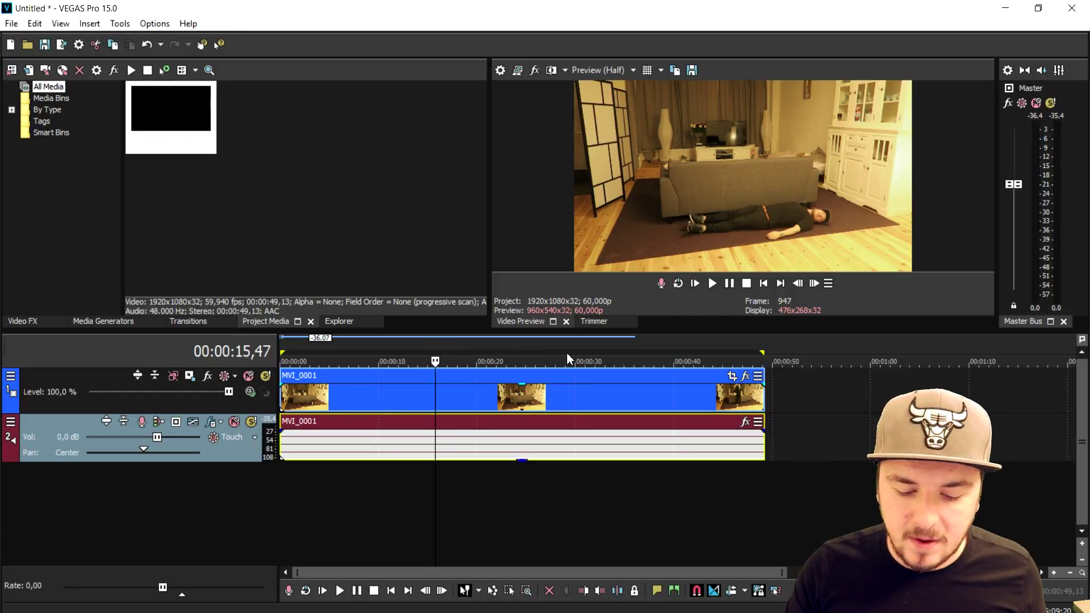
pyautogui.click(604, 351)
pyautogui.click(639, 341)
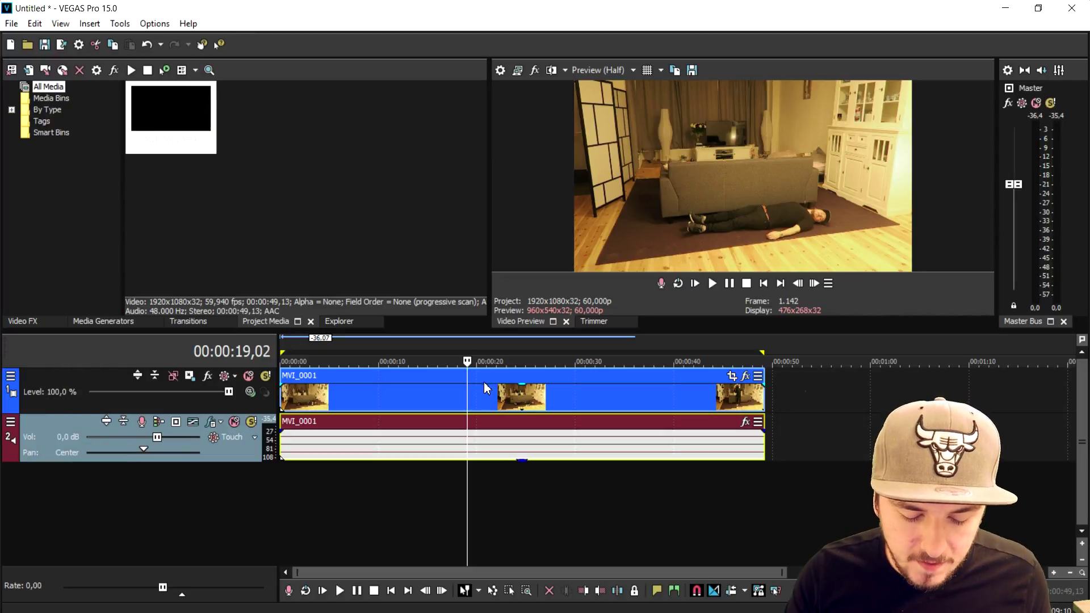
pyautogui.click(481, 398)
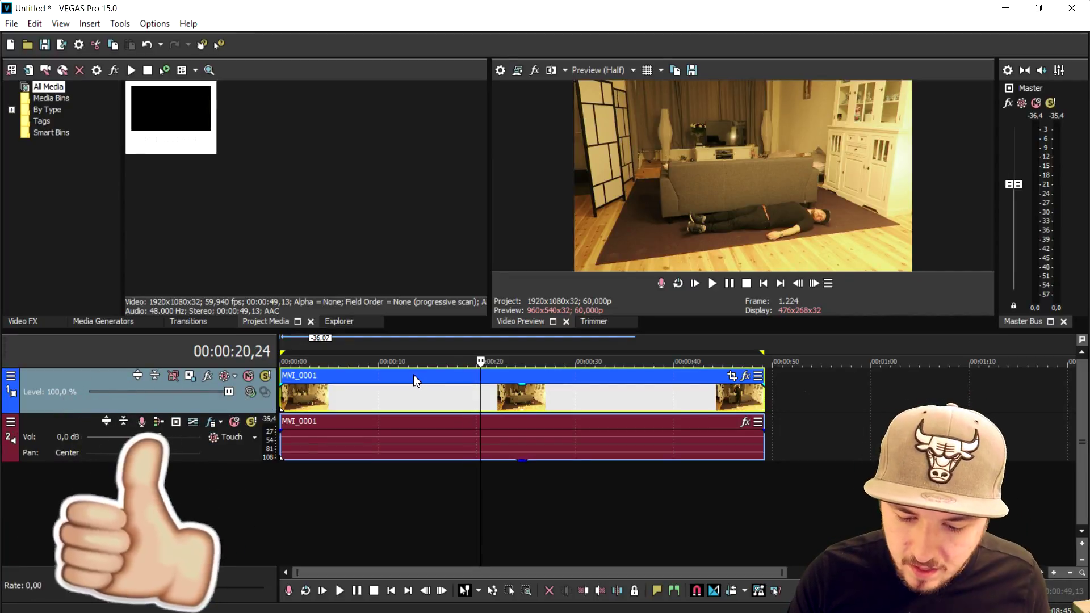
pyautogui.click(502, 404)
pyautogui.click(525, 401)
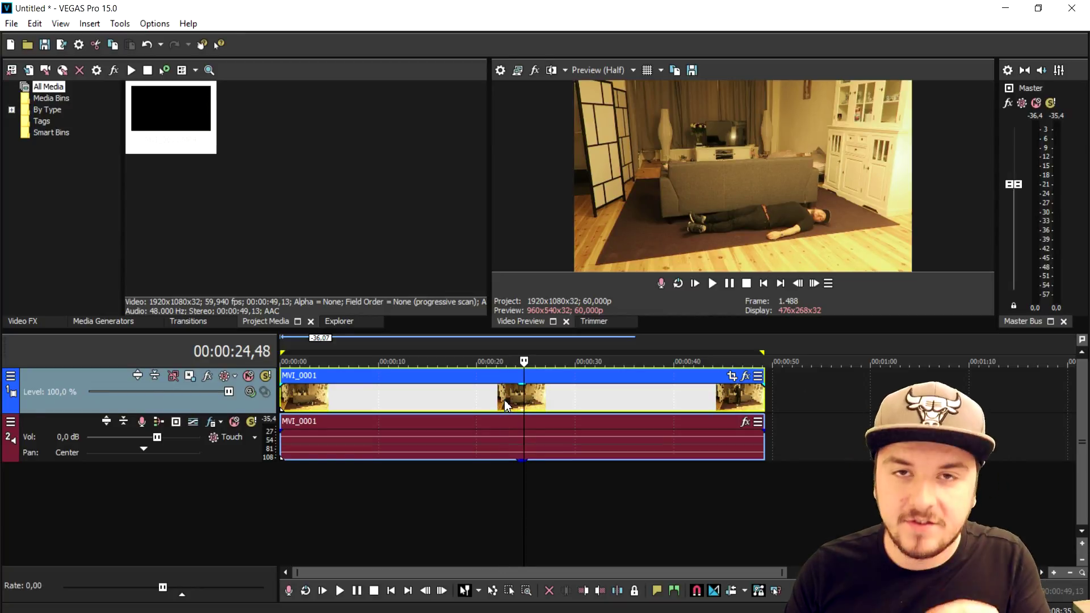
pyautogui.click(506, 398)
pyautogui.click(522, 398)
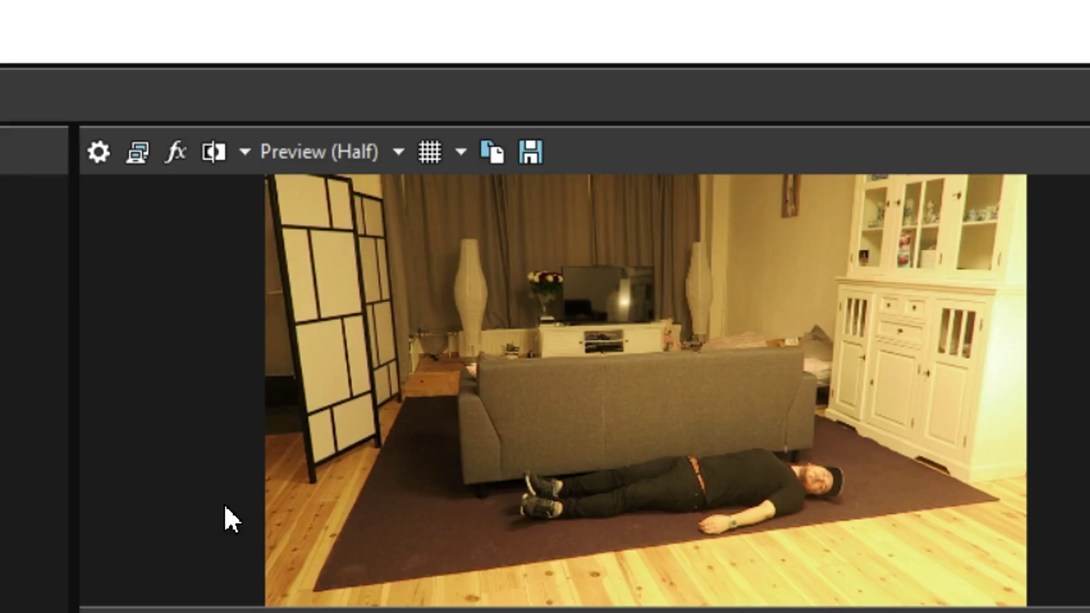
# Step: Set the preview quality to Full resolution
pyautogui.click(375, 151)
pyautogui.moveTo(387, 185)
pyautogui.click(472, 219)
pyautogui.click(318, 151)
pyautogui.moveTo(353, 224)
pyautogui.click(471, 255)
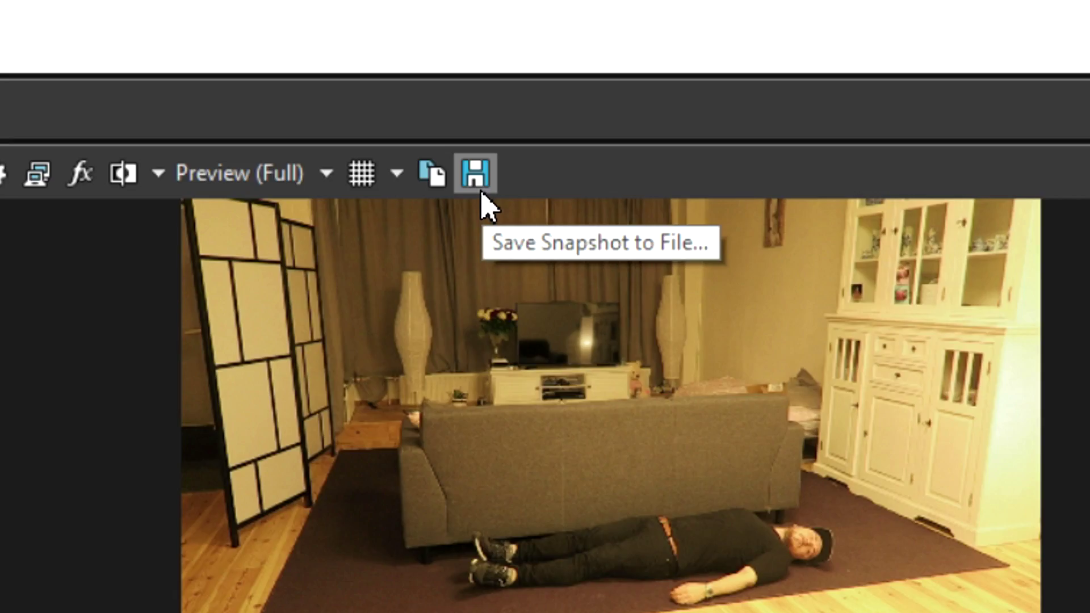
# Step: Save a snapshot of the current frame as 'screenshot'
pyautogui.click(477, 179)
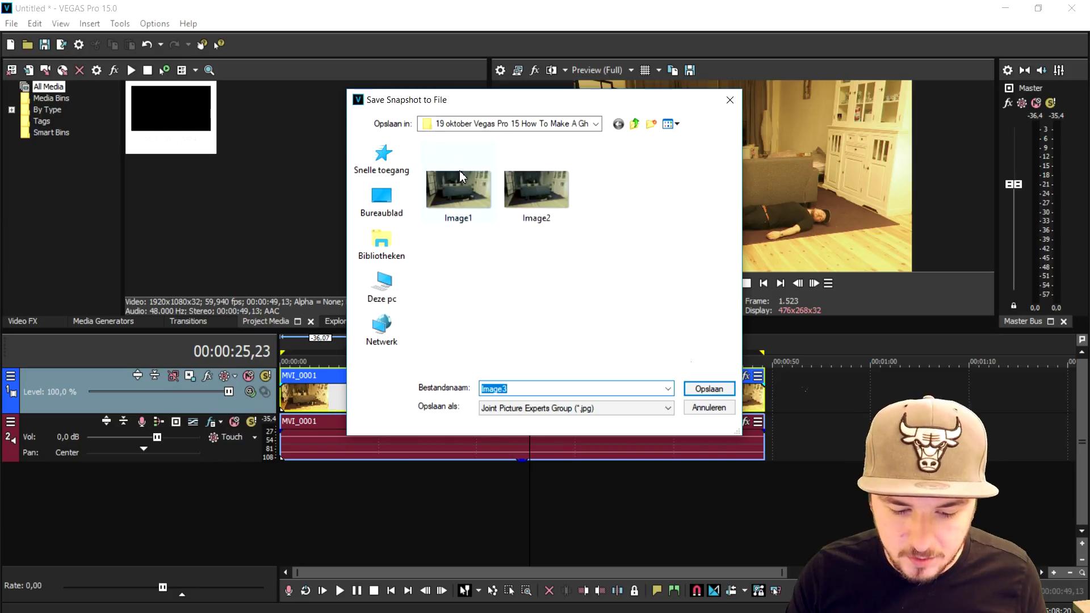
pyautogui.write('screenshot')
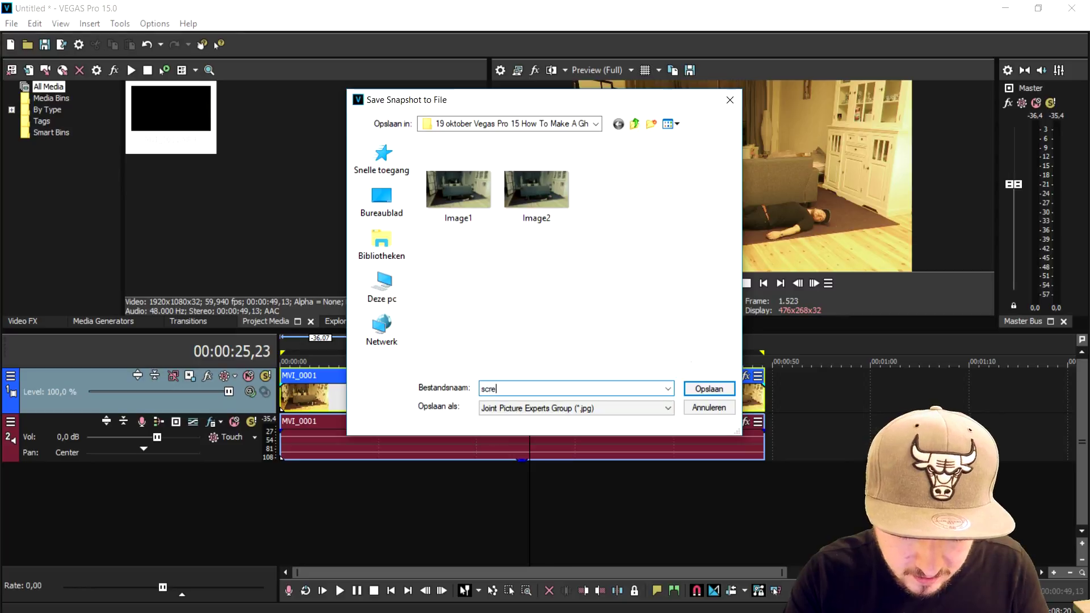
pyautogui.press('Return')
# Step: Put screenshot.jpg on a new top track and move the MVI_0001 footage from ~30 s to the timeline start
pyautogui.moveTo(262, 105); pyautogui.dragTo(764, 404)
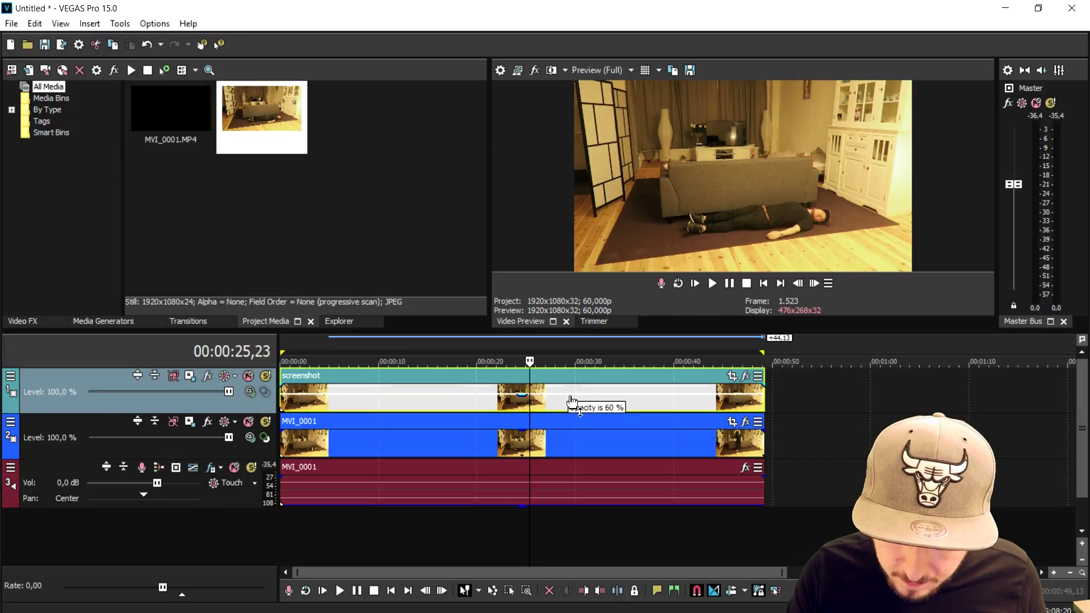
pyautogui.click(581, 443)
pyautogui.click(580, 439)
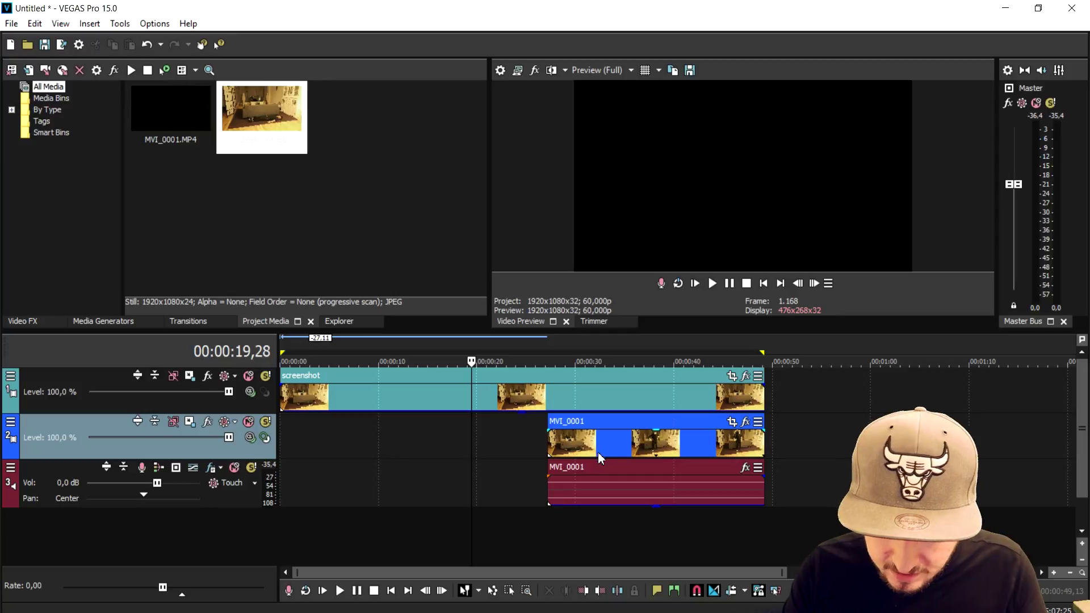
pyautogui.moveTo(601, 457); pyautogui.dragTo(332, 457)
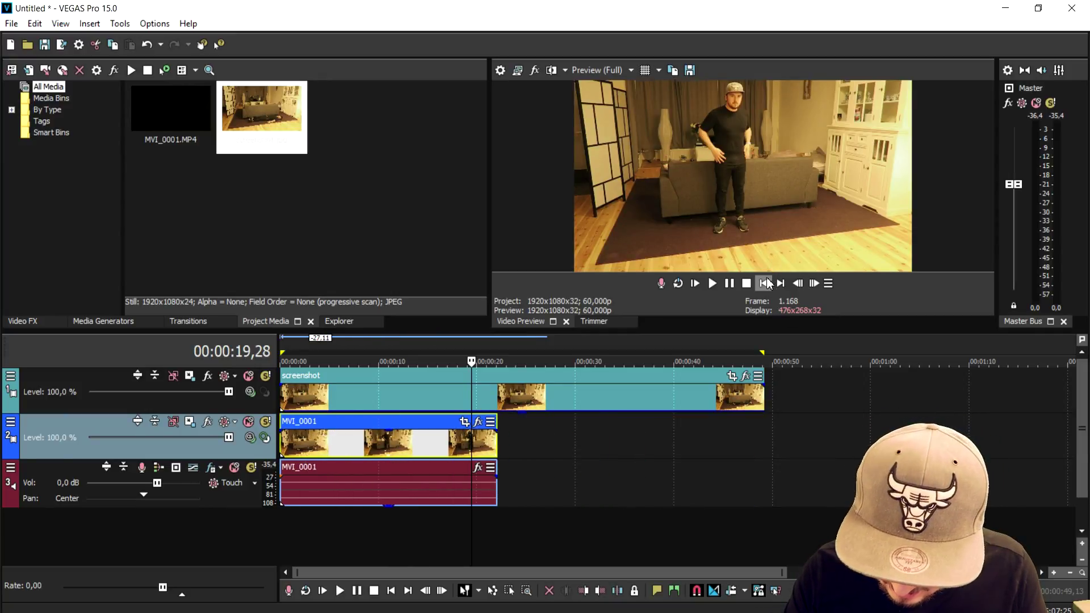
# Step: Shift the MVI_0001 footage about 3 seconds later and give it a 1.59-second fade-in
pyautogui.click(764, 284)
pyautogui.scroll(3, 413, 440)
pyautogui.moveTo(417, 445); pyautogui.dragTo(456, 437)
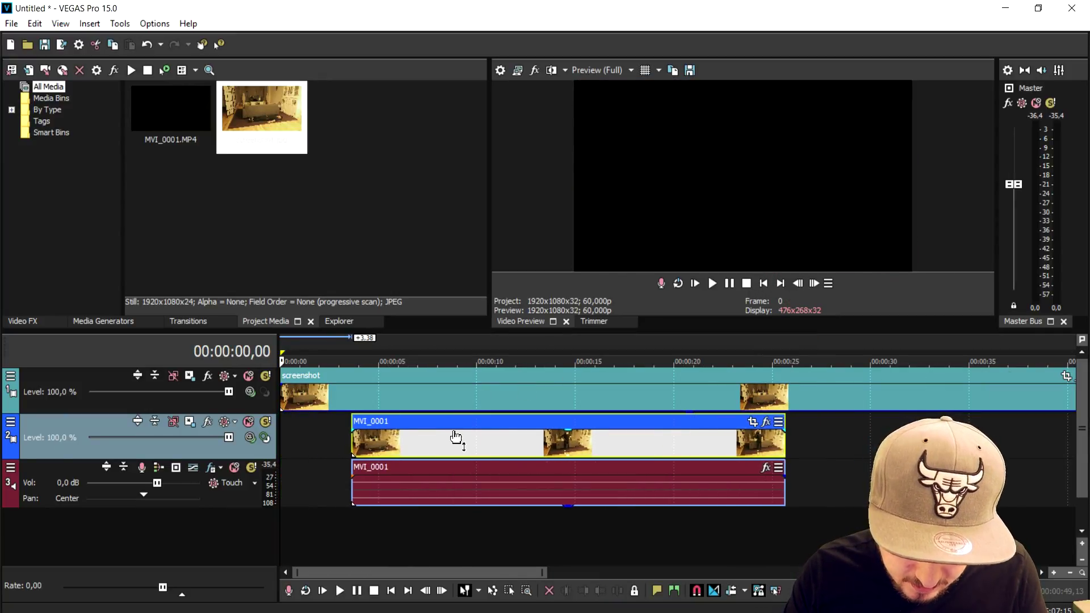
pyautogui.moveTo(298, 407); pyautogui.dragTo(301, 385)
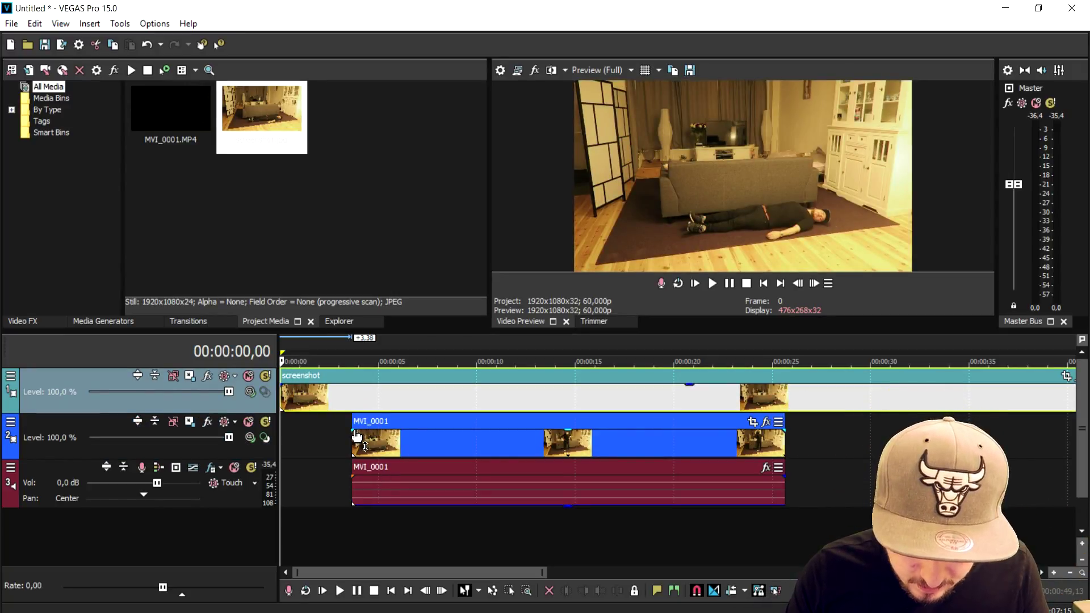
pyautogui.moveTo(357, 426)
pyautogui.mouseDown()
pyautogui.moveTo(354, 443)
pyautogui.moveTo(392, 444)
pyautogui.mouseUp()
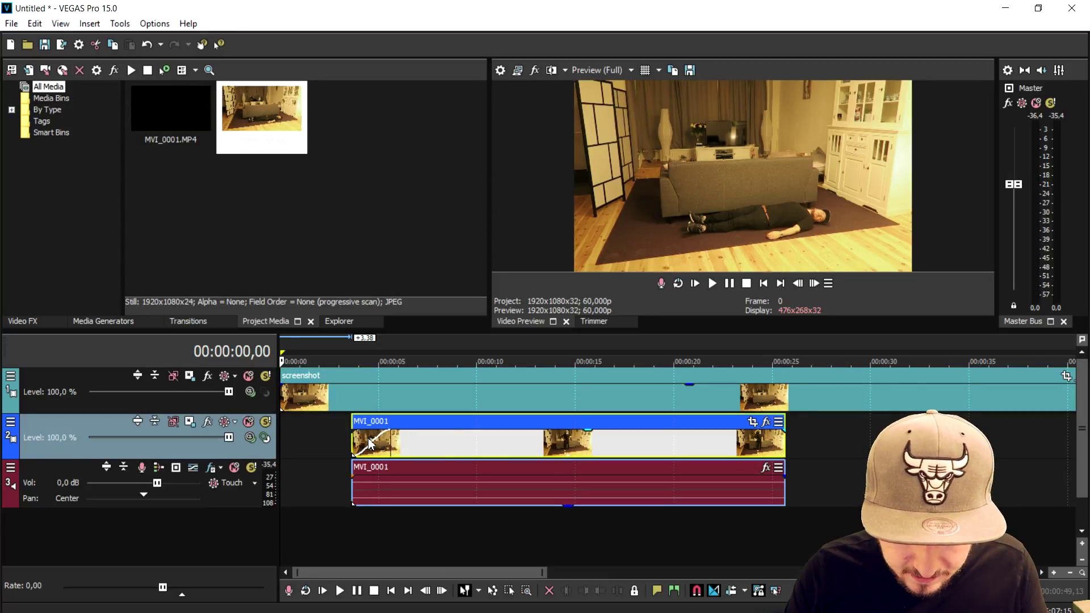
# Step: Test the screenshot still's opacity line, lowering it to 89% then restoring 100%
pyautogui.click(368, 438)
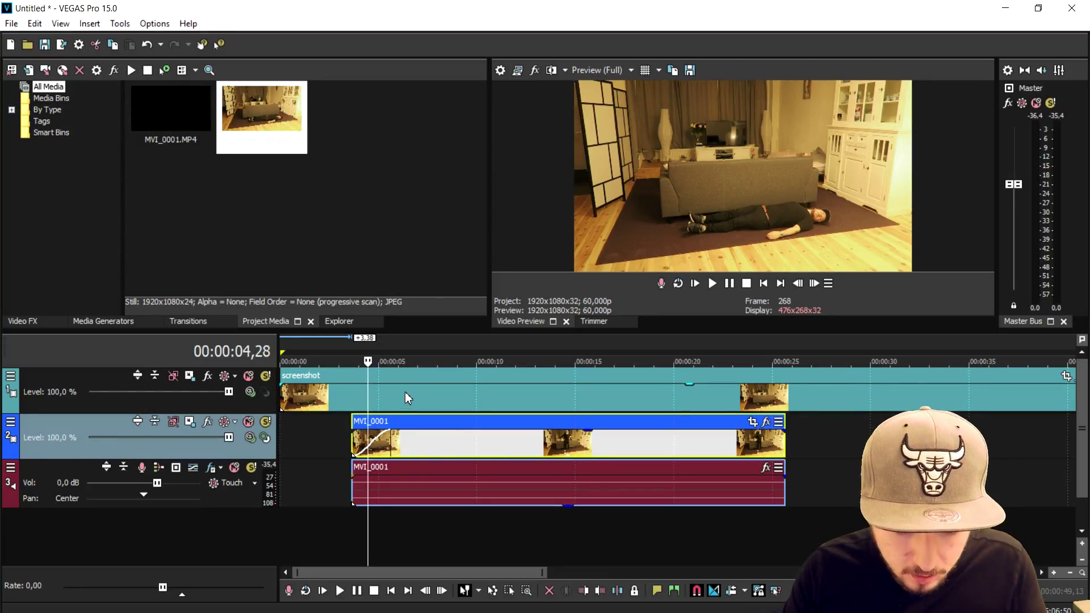
pyautogui.moveTo(408, 386); pyautogui.dragTo(410, 399)
pyautogui.click(428, 434)
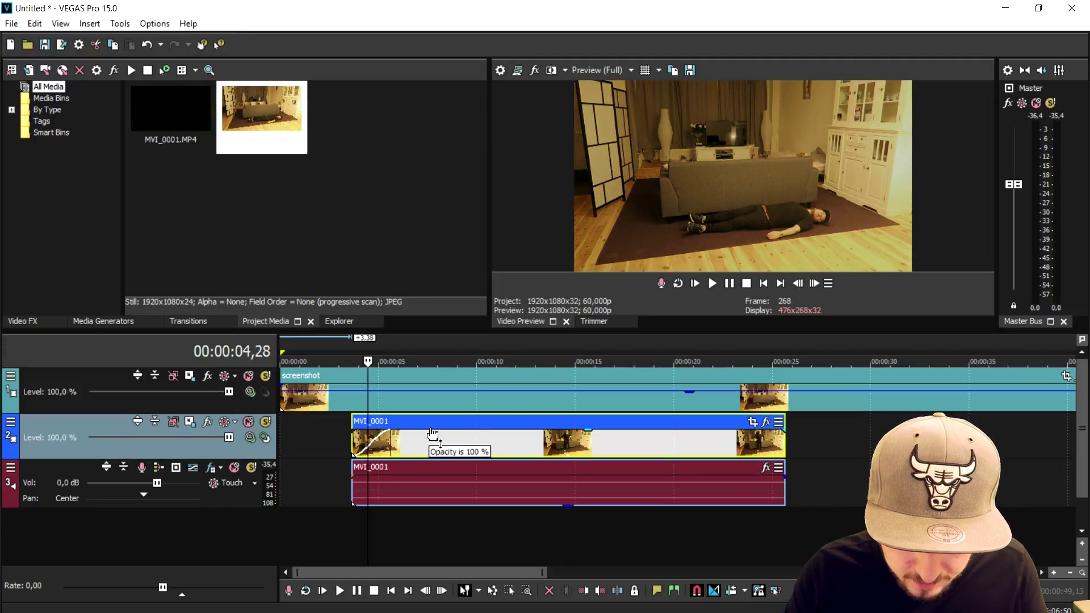
pyautogui.moveTo(448, 392); pyautogui.dragTo(455, 391)
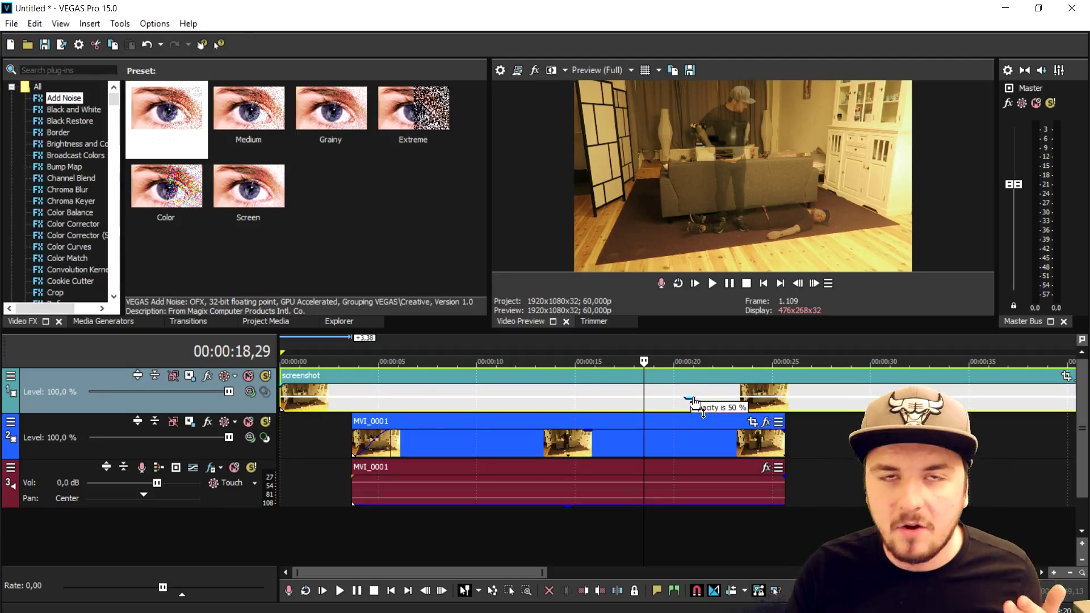
# Step: Lift the screenshot event's opacity line to 86% and play the timeline to preview the ghost
pyautogui.moveTo(693, 401); pyautogui.dragTo(696, 391)
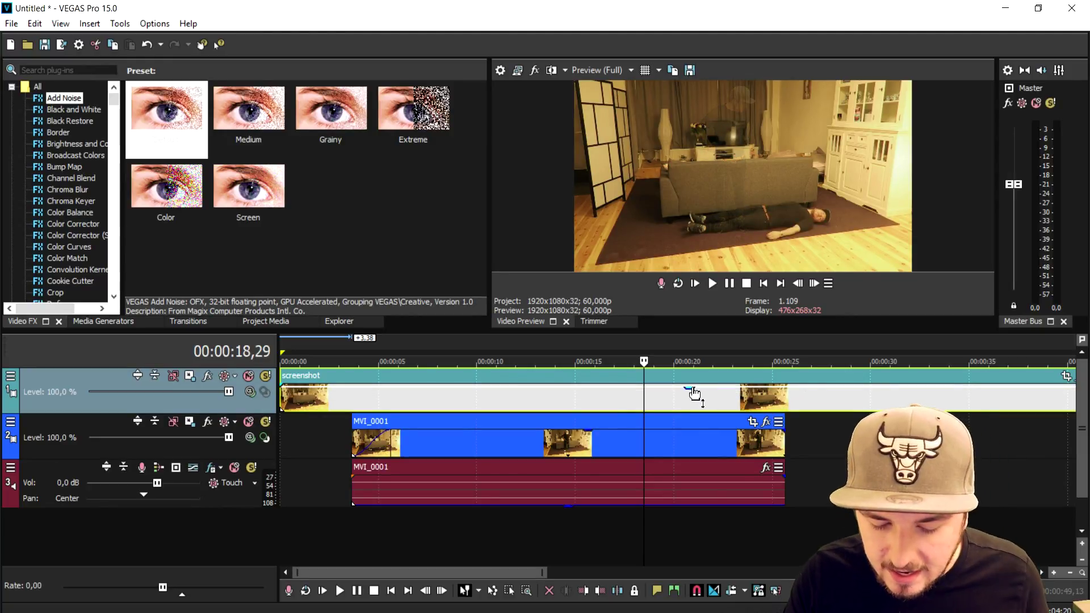
pyautogui.press('space')
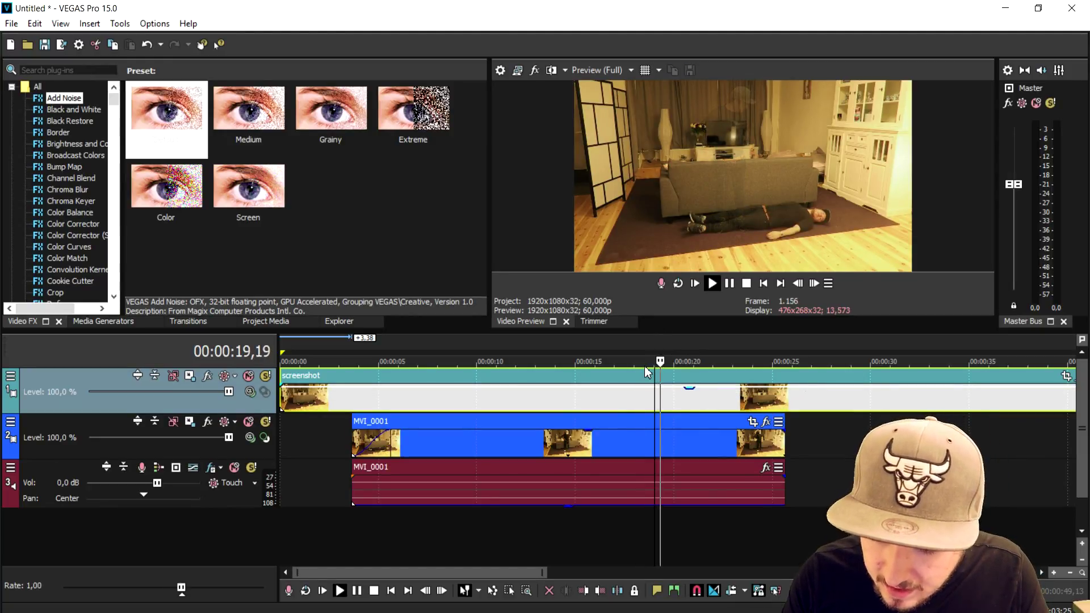